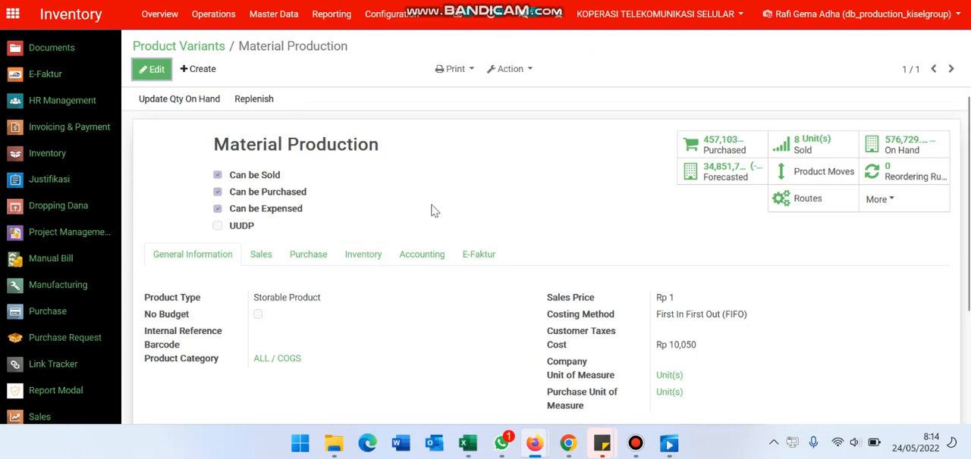
{"action": "mouse_move", "coordinate": [473, 442]}
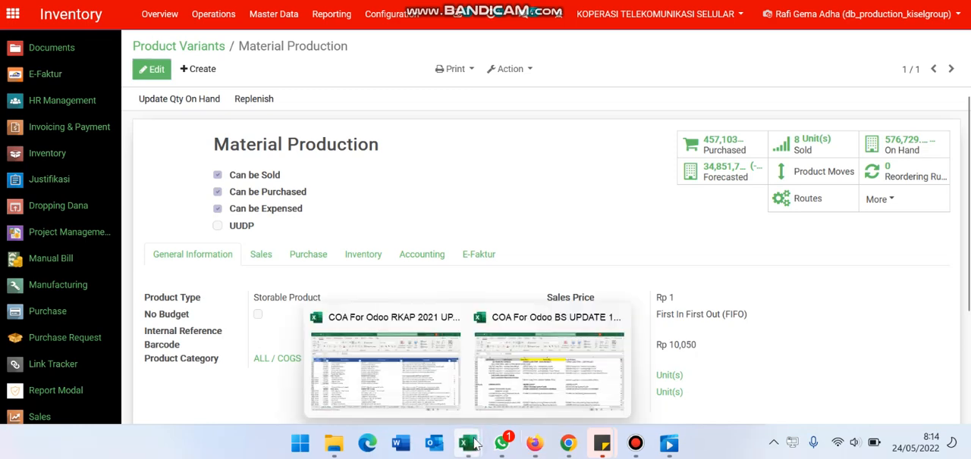
{"action": "left_click", "coordinate": [433, 396]}
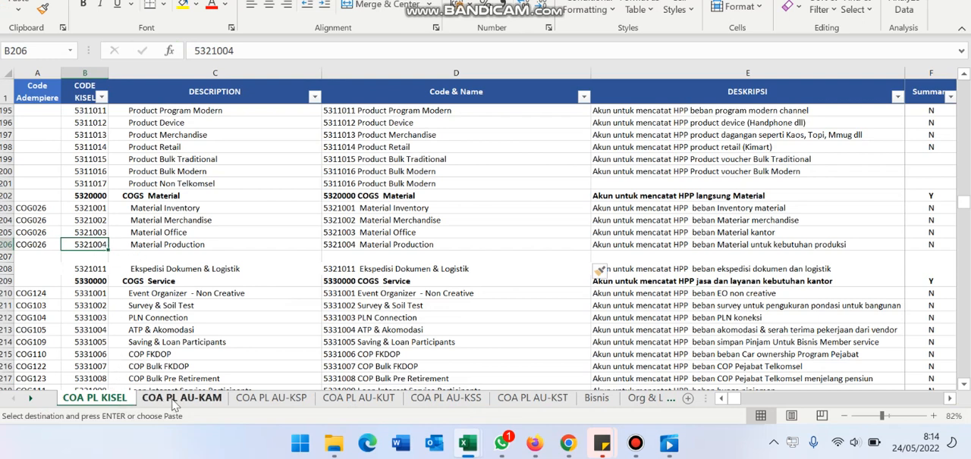
{"action": "left_click", "coordinate": [203, 246]}
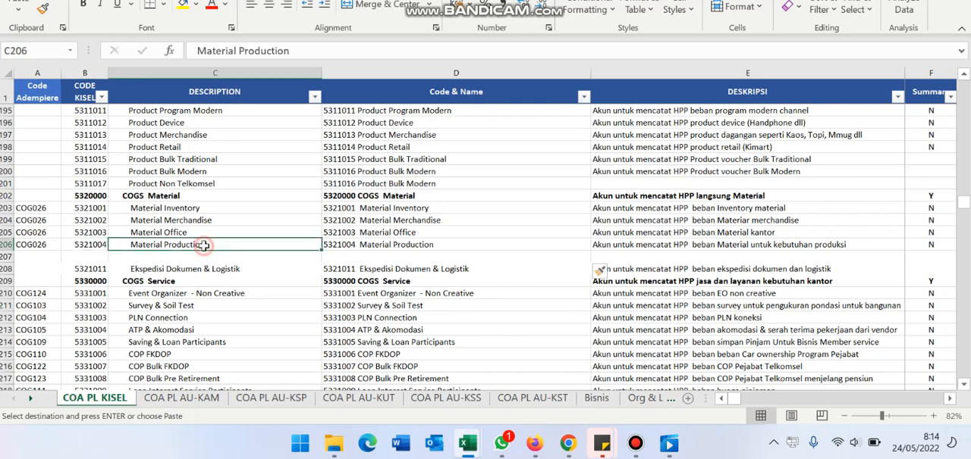
{"action": "left_click", "coordinate": [92, 248]}
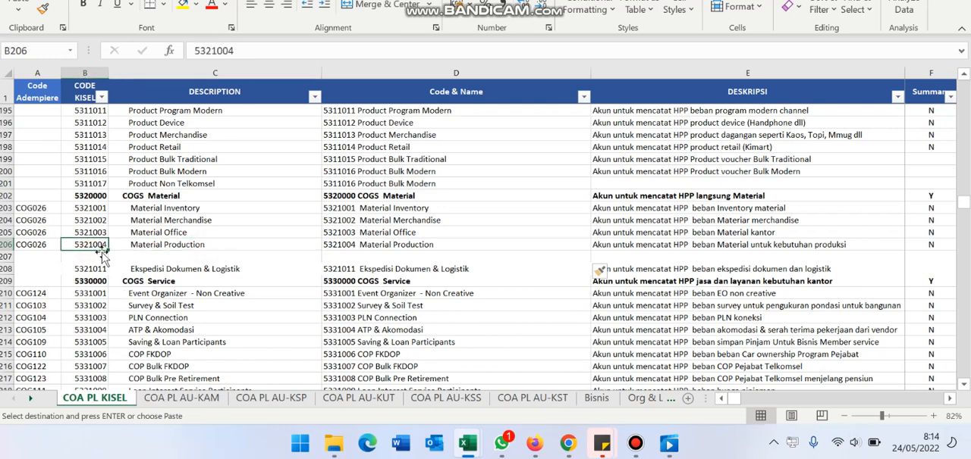
{"action": "left_click", "coordinate": [172, 398]}
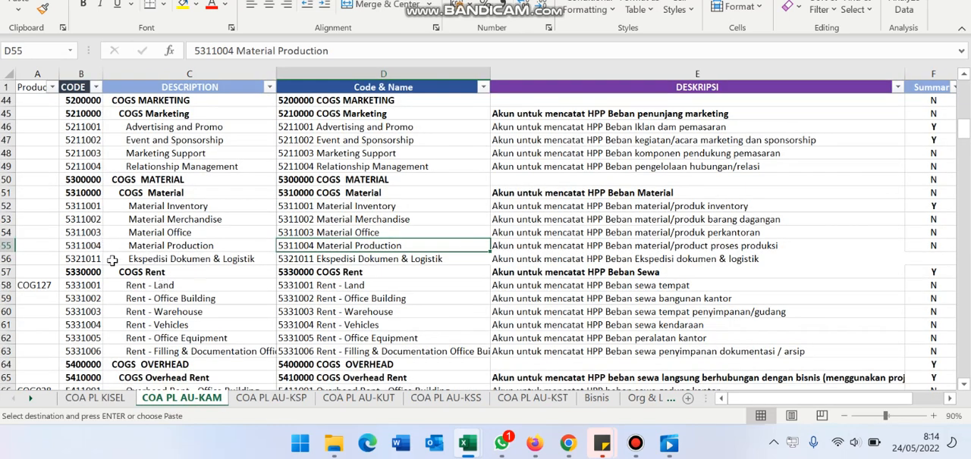
Step: Return to Odoo in Firefox and open the Material Production product for editing at its Internal Reference field
{"action": "key", "text": "alt+Tab"}
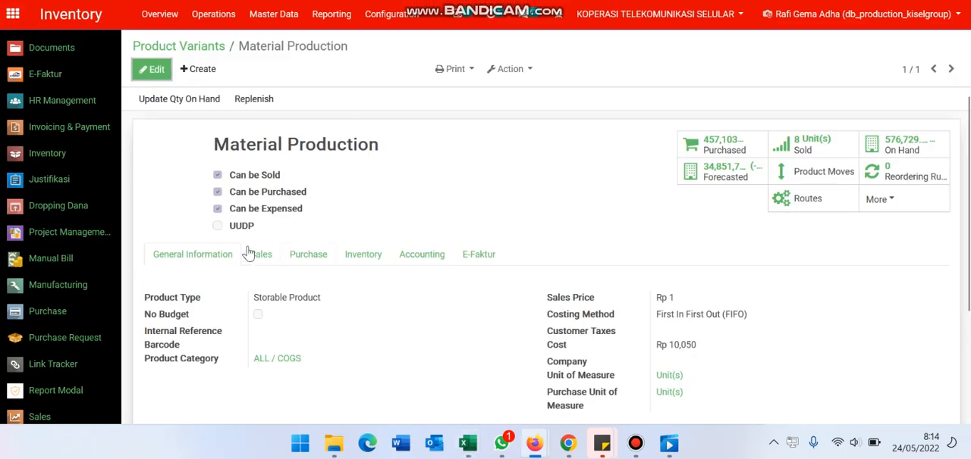
{"action": "left_click", "coordinate": [143, 69]}
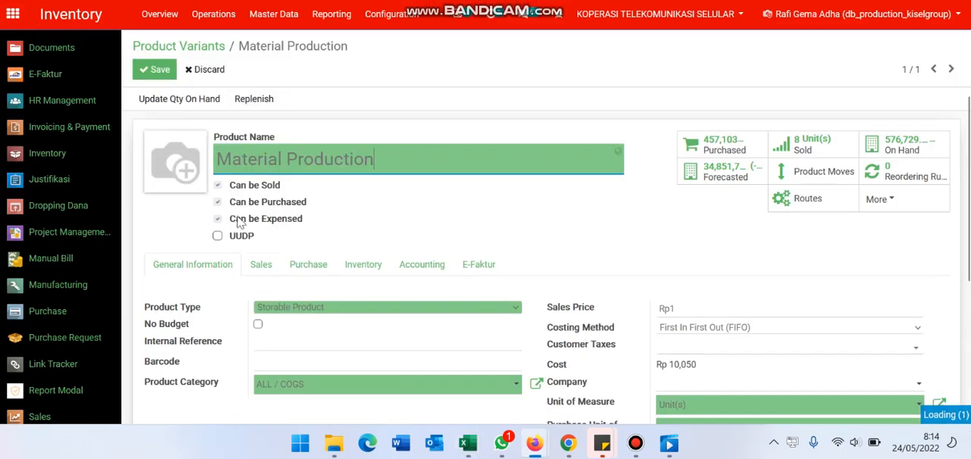
{"action": "left_click", "coordinate": [279, 342]}
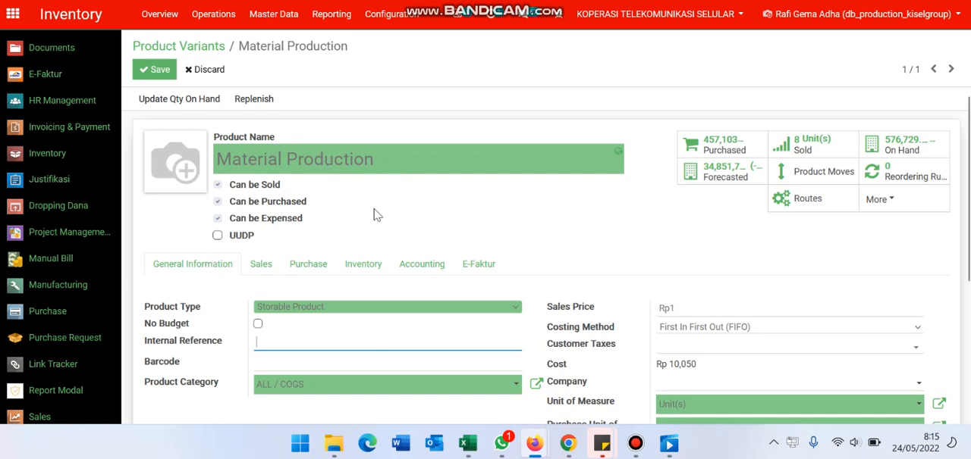
Step: Cross-check the Material Production account codes in the COA PL KISEL and COA PL AU-KAM sheets against the Odoo product form
{"action": "key", "text": "alt+Tab"}
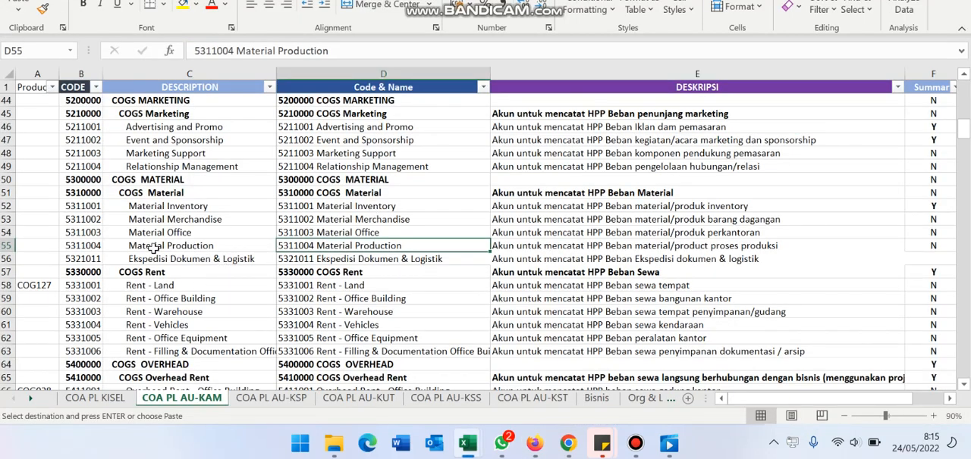
{"action": "left_click", "coordinate": [95, 398]}
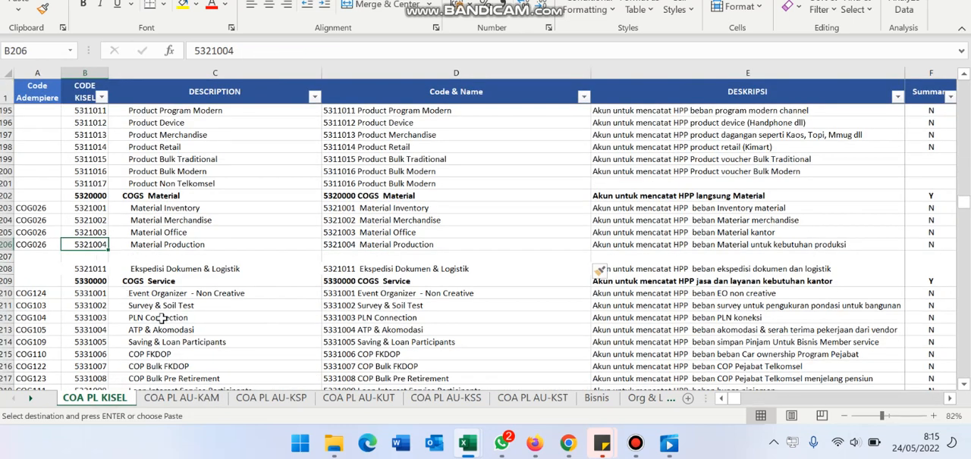
{"action": "left_click", "coordinate": [179, 399]}
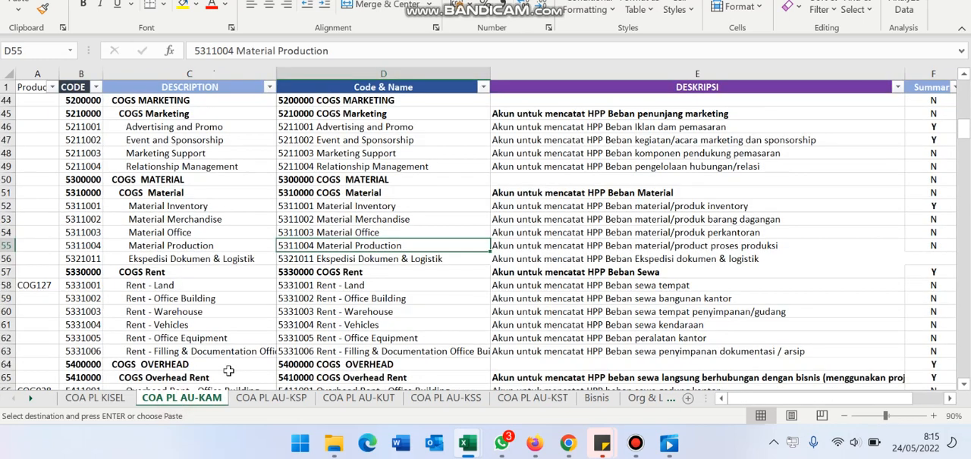
{"action": "key", "text": "alt+Tab"}
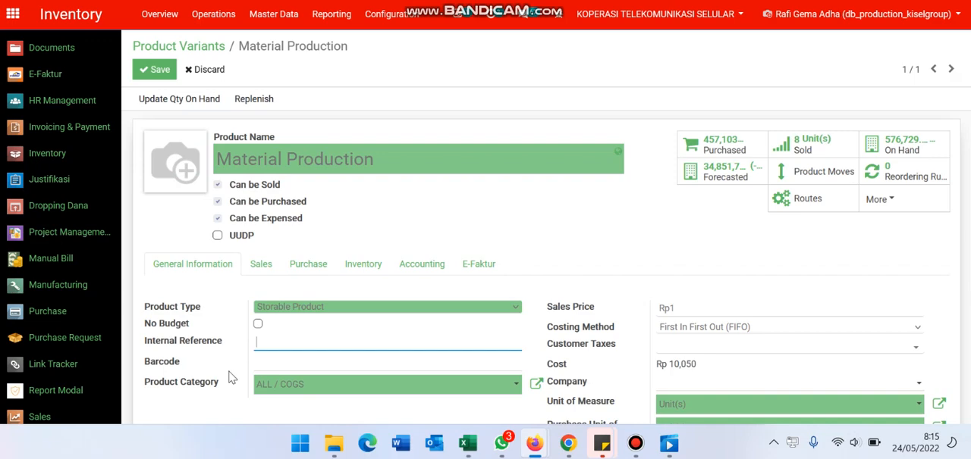
{"action": "key", "text": "alt+Tab"}
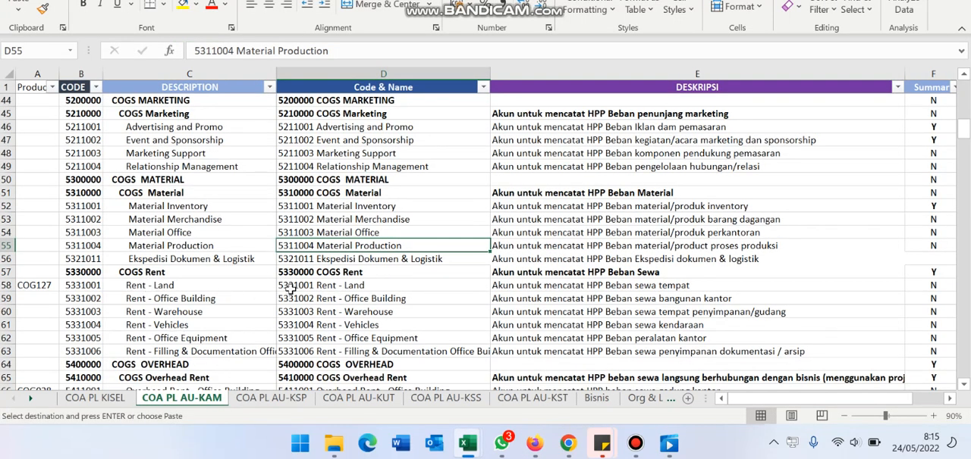
{"action": "left_click", "coordinate": [91, 400]}
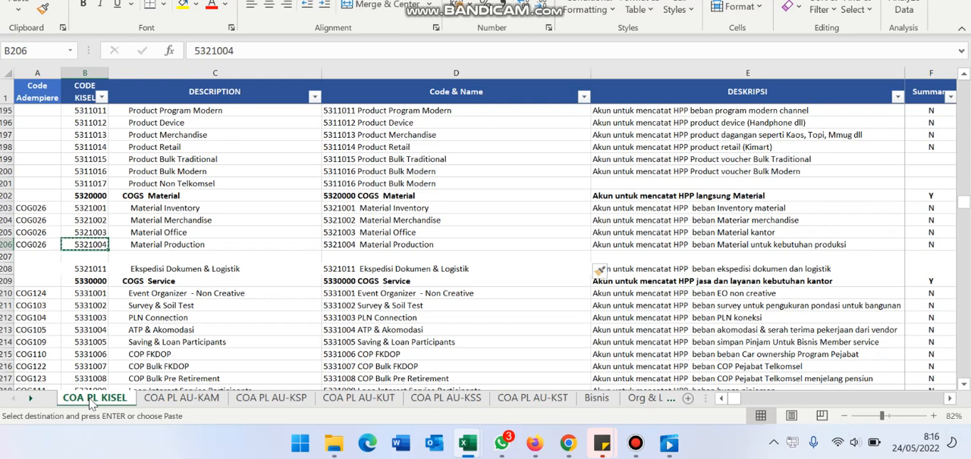
{"action": "key", "text": "alt+Tab"}
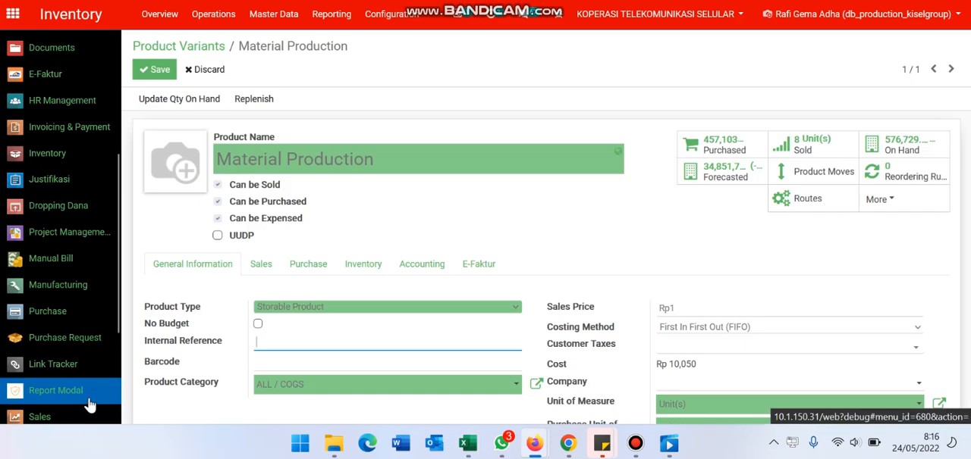
{"action": "key", "text": "alt+Tab"}
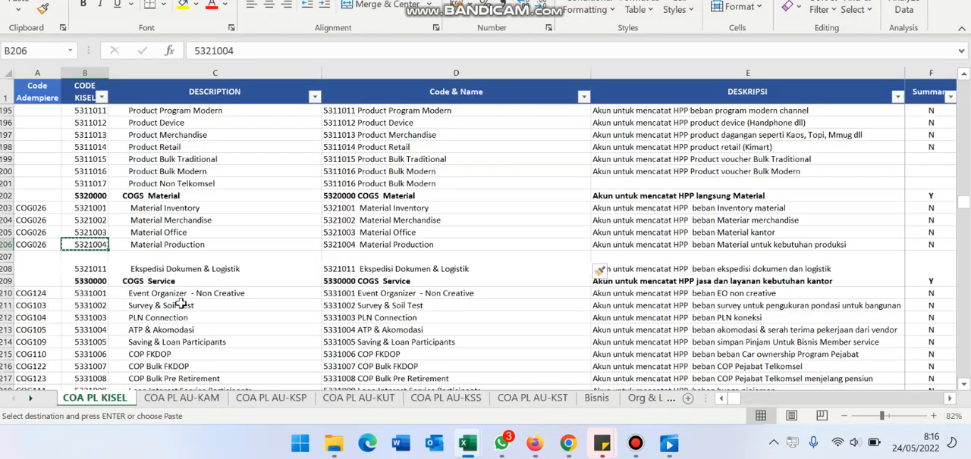
Step: Compare the Material Production description cells in the COA PL KISEL and COA PL AU-KAM sheets
{"action": "left_click", "coordinate": [165, 247]}
{"action": "right_click", "coordinate": [167, 248]}
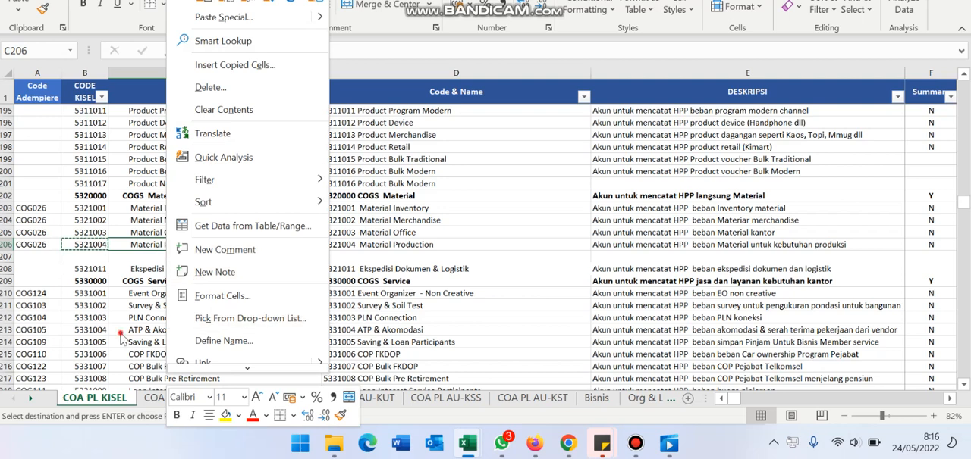
{"action": "key", "text": "Escape"}
{"action": "left_click", "coordinate": [181, 398]}
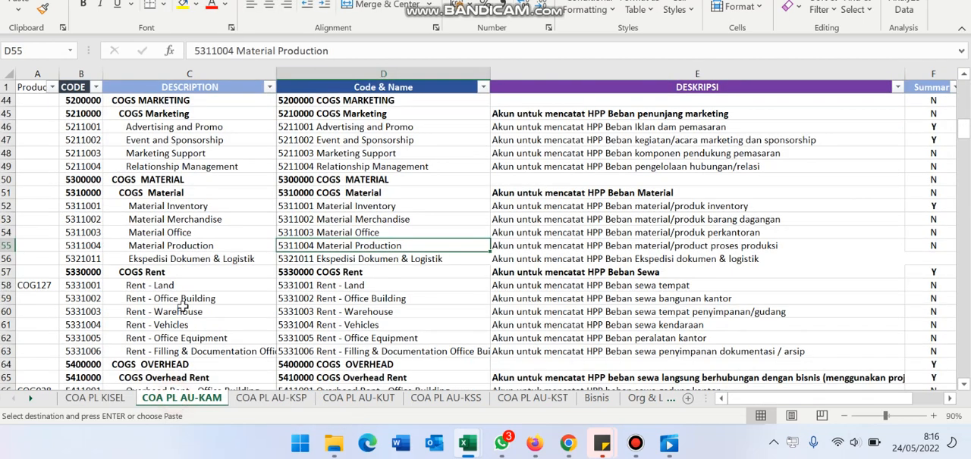
{"action": "left_click", "coordinate": [162, 247]}
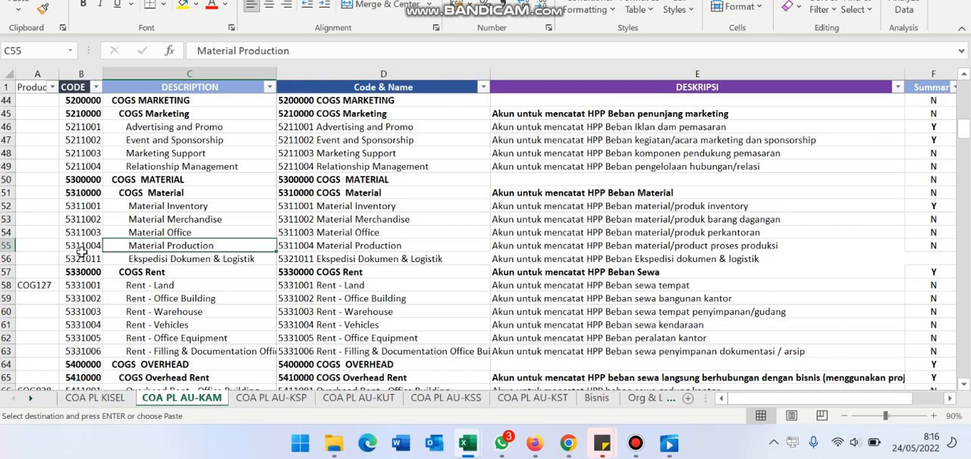
{"action": "left_click", "coordinate": [95, 398]}
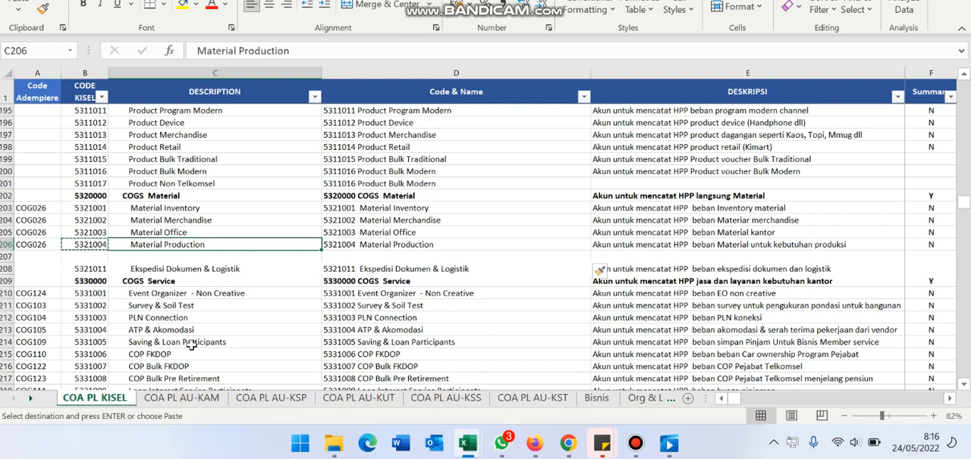
Step: Return to the Odoo product form and review Material Production's accounting settings and the available income accounts, keeping the current one
{"action": "key", "text": "alt+Tab"}
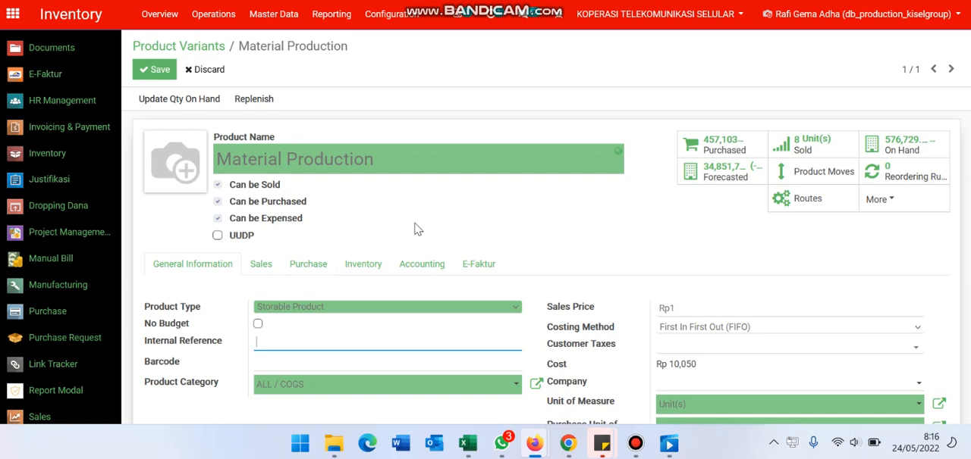
{"action": "left_click", "coordinate": [424, 266]}
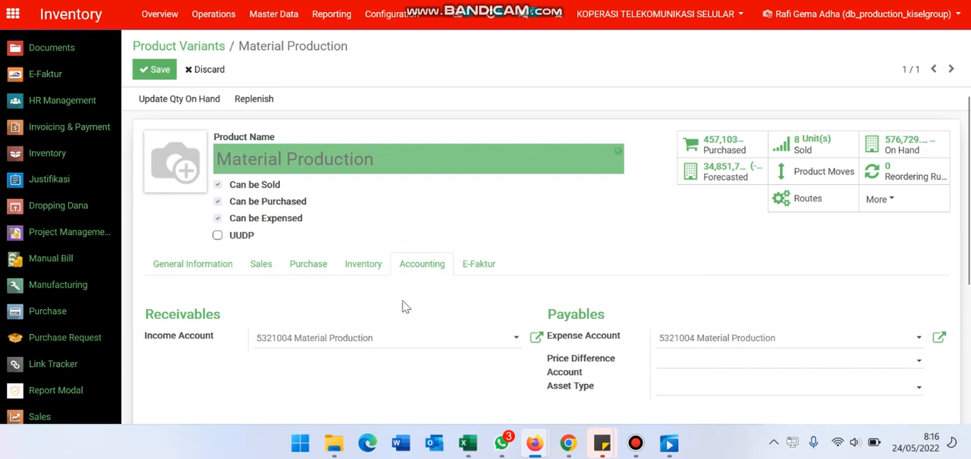
{"action": "left_click", "coordinate": [417, 341]}
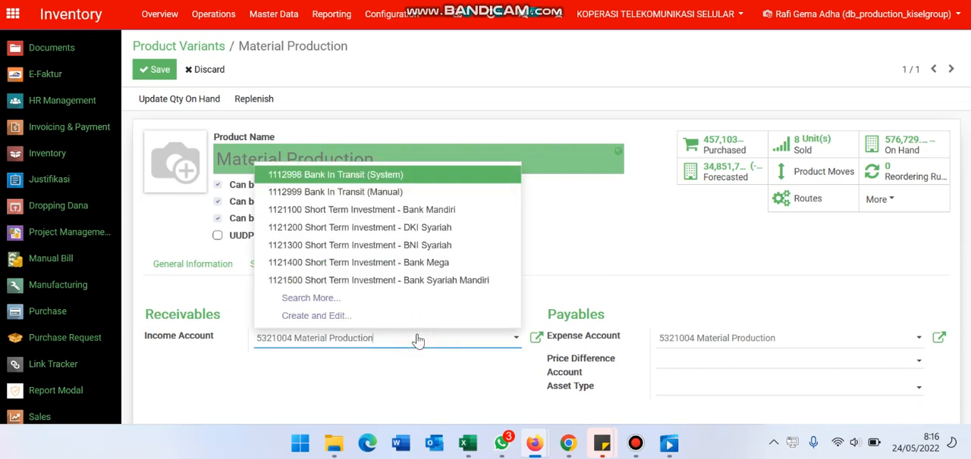
{"action": "left_click", "coordinate": [315, 370]}
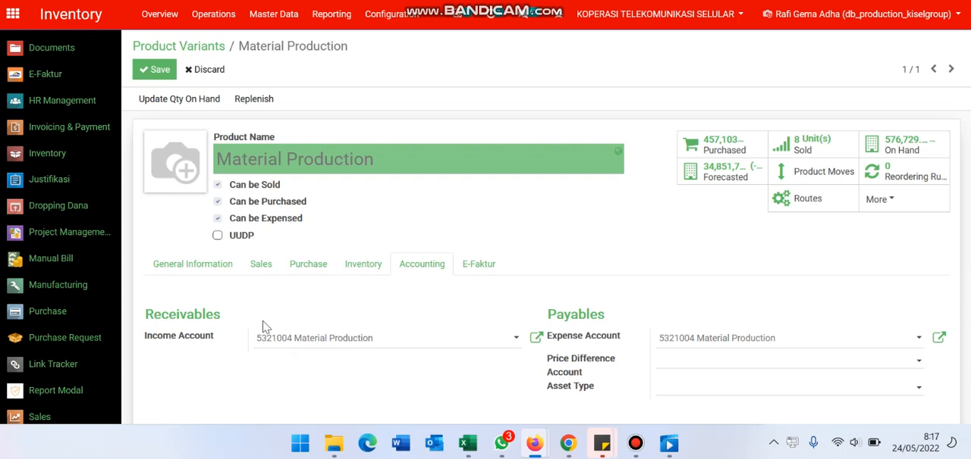
Step: Check the Material Production row in the Excel workbook once more, then return to Odoo and discard the product edit
{"action": "key", "text": "alt+Tab"}
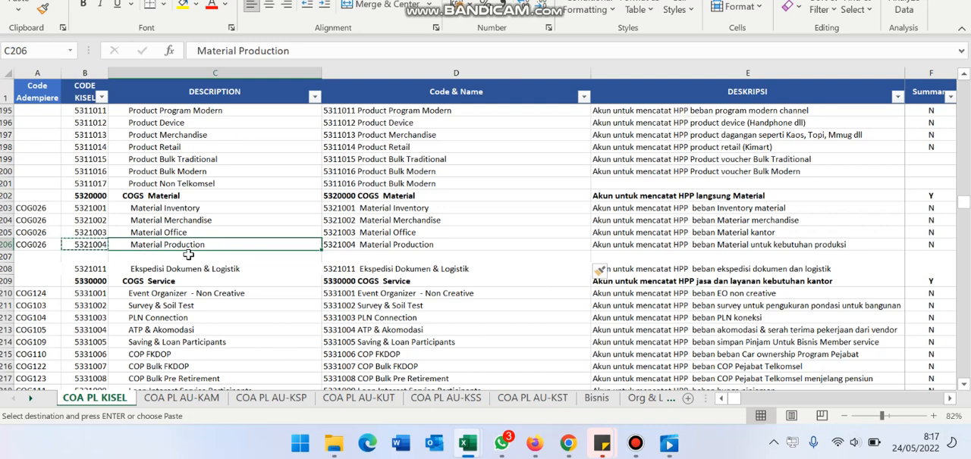
{"action": "left_click", "coordinate": [165, 256]}
{"action": "key", "text": "alt+Tab"}
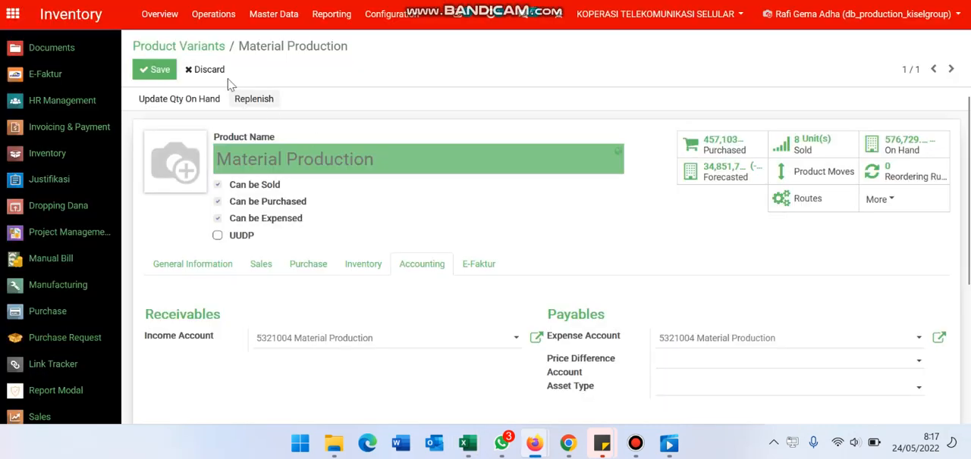
{"action": "left_click", "coordinate": [206, 70]}
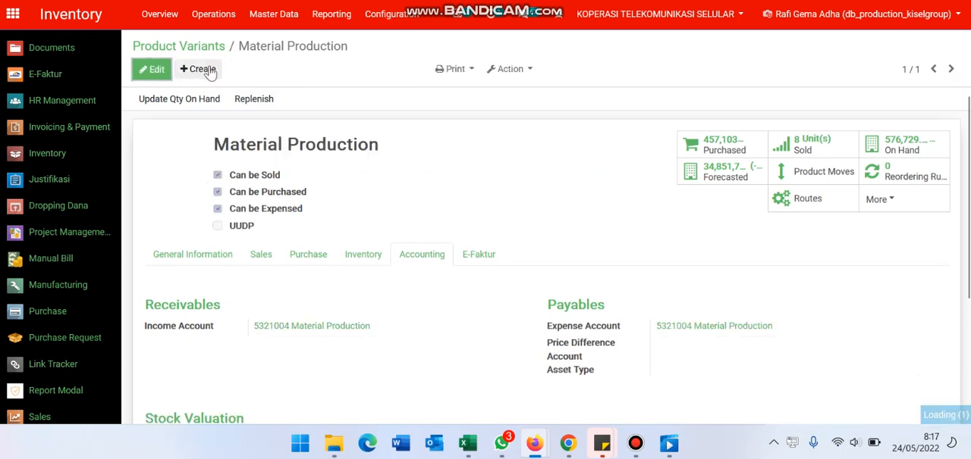
Step: Start a new product variant in Odoo and name it Material Inventory
{"action": "left_click", "coordinate": [201, 70]}
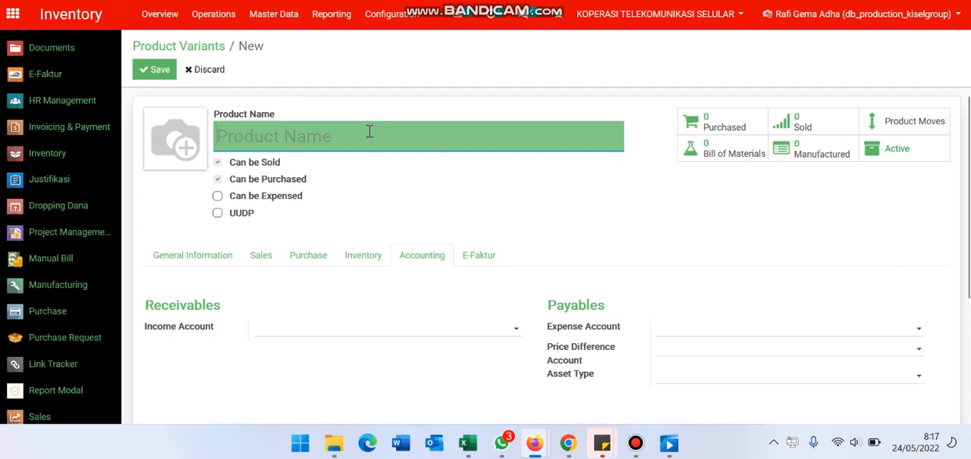
{"action": "type", "text": "MAter"}
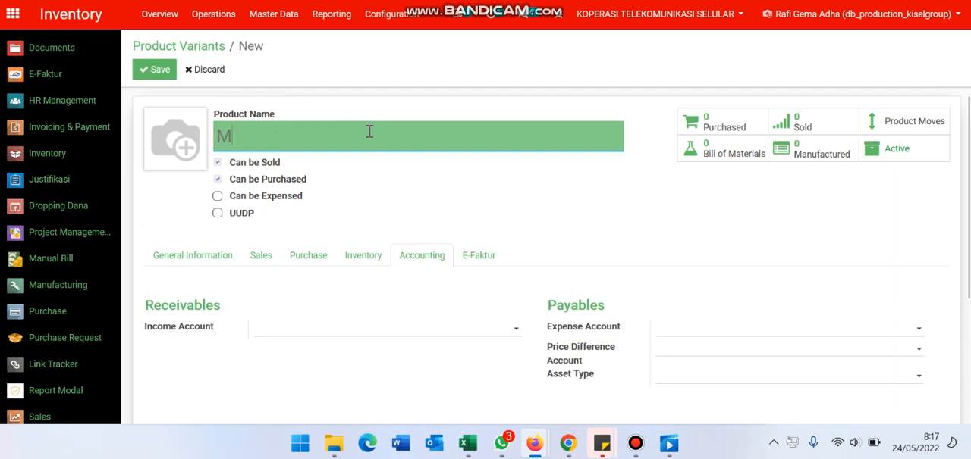
{"action": "key", "text": "BackSpace"}
{"action": "key", "text": "BackSpace"}
{"action": "key", "text": "BackSpace"}
{"action": "key", "text": "BackSpace"}
{"action": "type", "text": "at"}
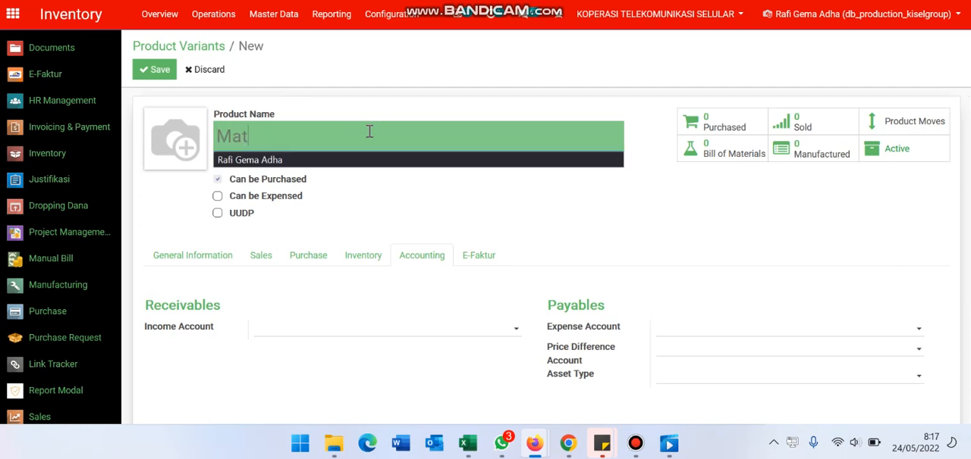
{"action": "type", "text": "erial Inventory"}
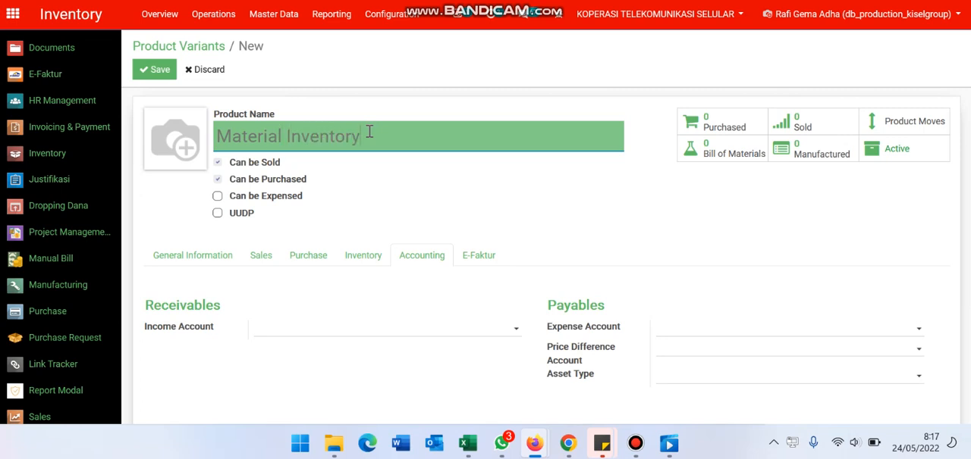
Step: Review the new product's general information and accounting fields alongside the COGS Material accounts in the COA PL KISEL sheet
{"action": "left_click", "coordinate": [203, 258]}
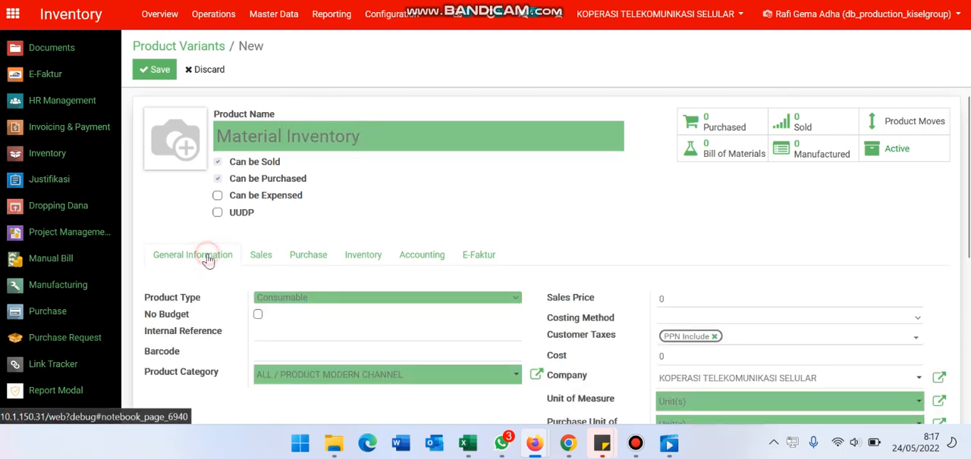
{"action": "key", "text": "alt+Tab"}
{"action": "left_click", "coordinate": [360, 257]}
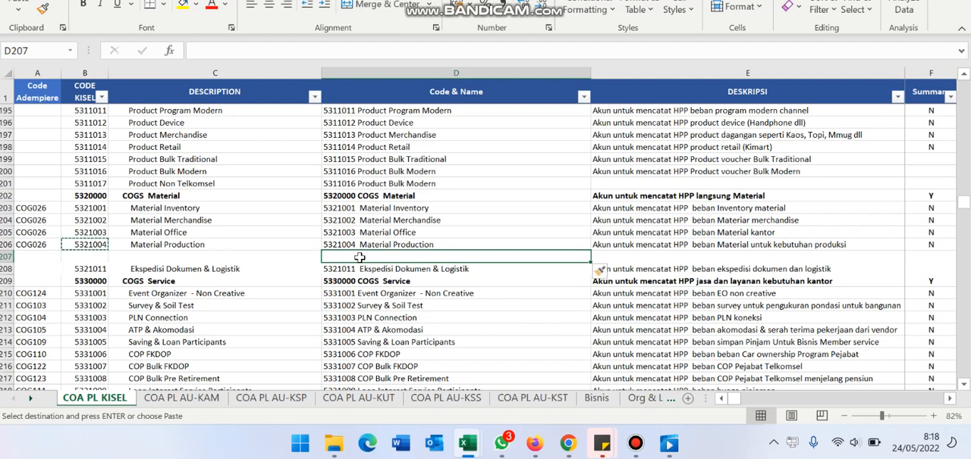
{"action": "key", "text": "alt+Tab"}
{"action": "left_click", "coordinate": [428, 255]}
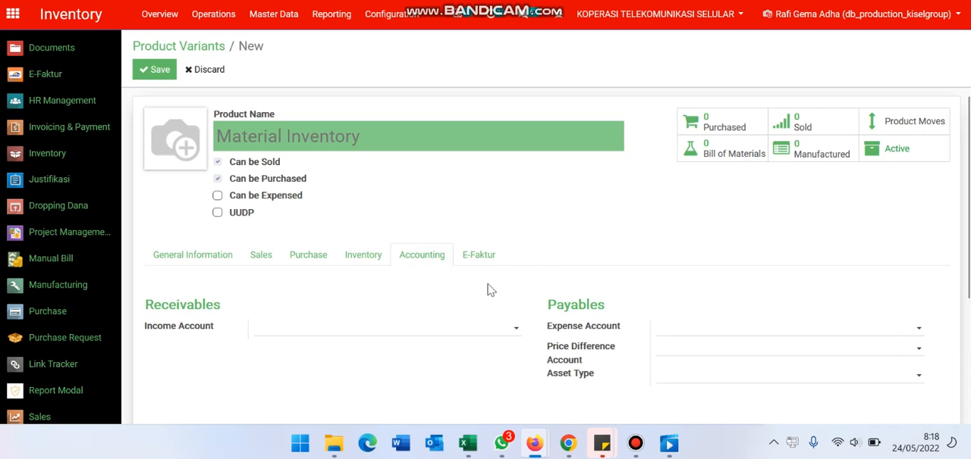
Step: View the available financial reports, such as Profit and Loss, in Odoo's Accounting module, and return to the new product form
{"action": "left_click", "coordinate": [152, 0]}
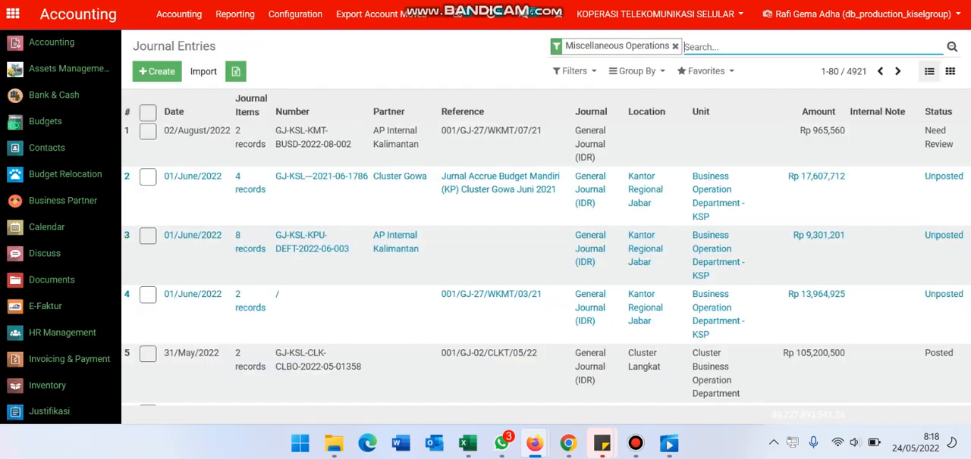
{"action": "left_click", "coordinate": [297, 18]}
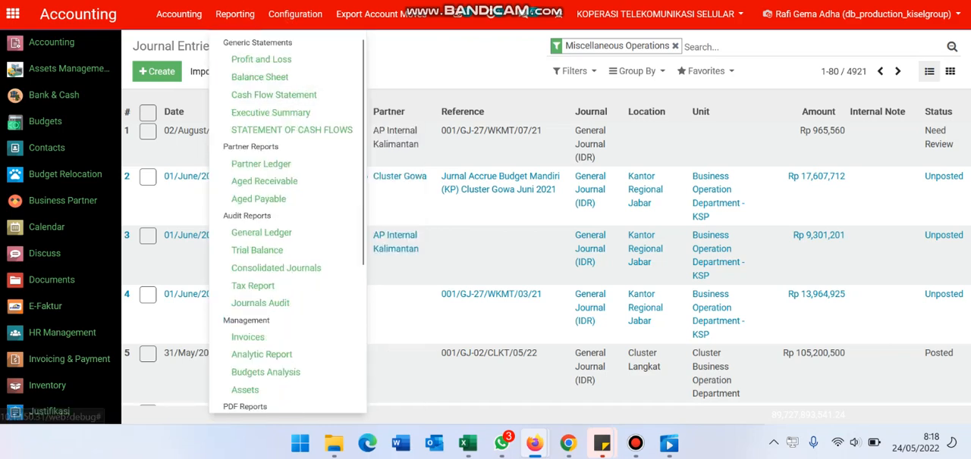
{"action": "left_click", "coordinate": [228, 0]}
Step: Switch to the Excel workbook and review the COGS Marketing, Product and Material account groups in the COA PL KISEL sheet
{"action": "key", "text": "alt+Tab"}
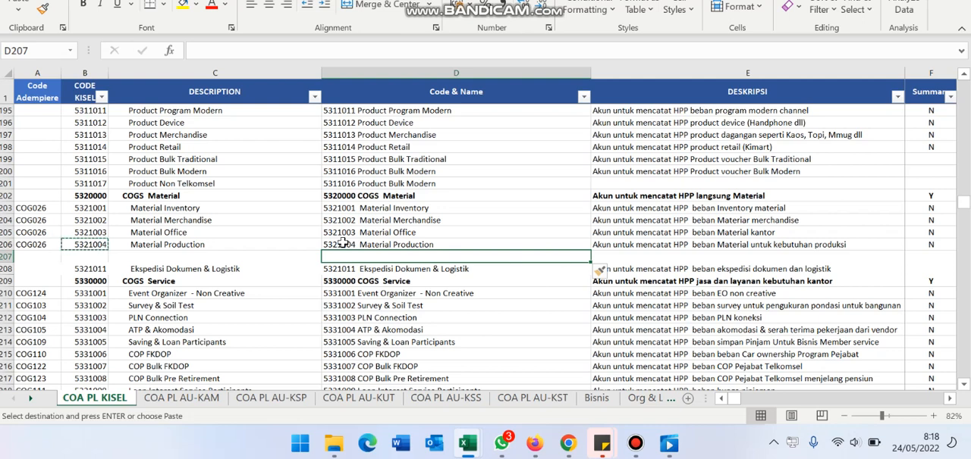
{"action": "scroll", "coordinate": [343, 243], "scroll_direction": "up", "scroll_amount": 11}
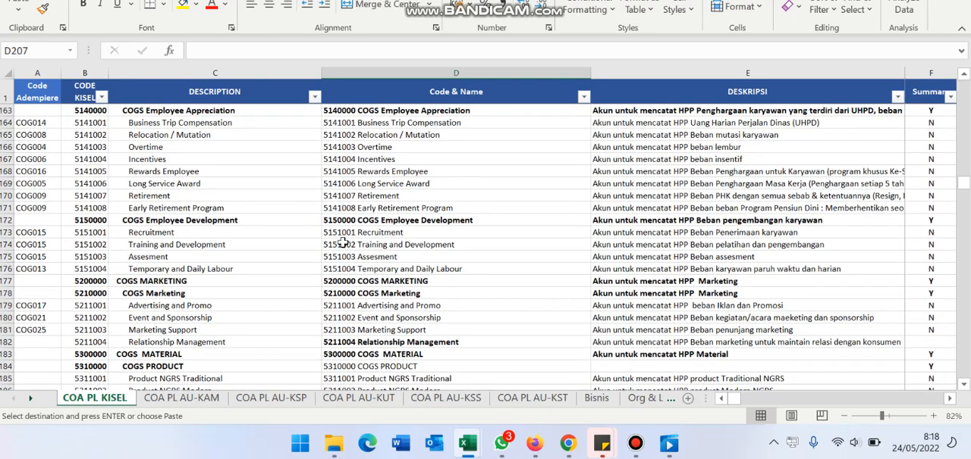
{"action": "scroll", "coordinate": [343, 243], "scroll_direction": "down", "scroll_amount": 5}
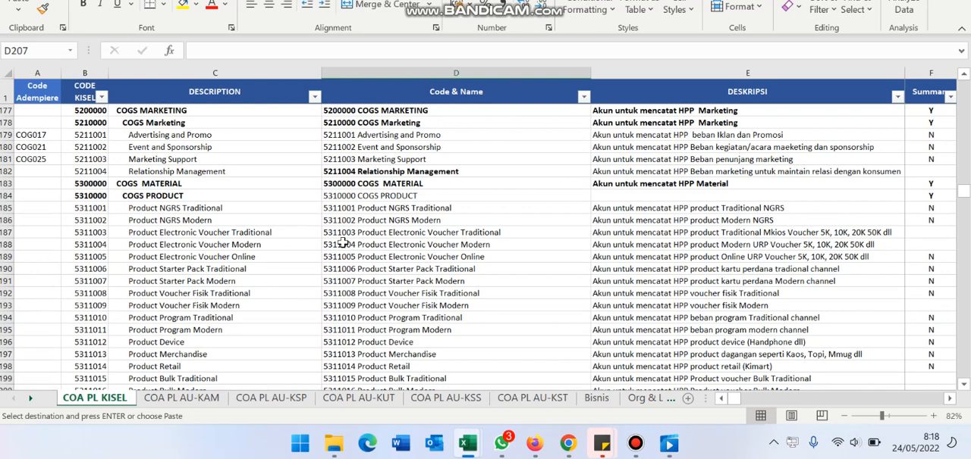
{"action": "scroll", "coordinate": [342, 242], "scroll_direction": "down", "scroll_amount": 7}
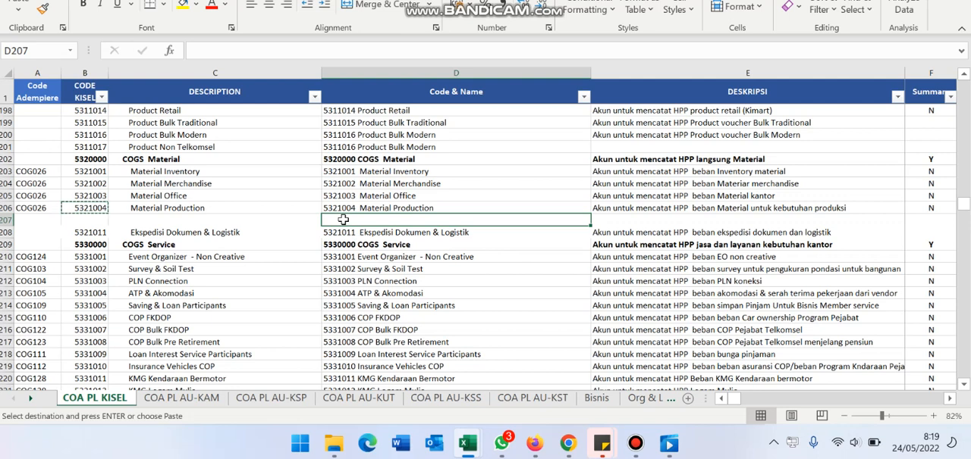
Step: Return to the new Odoo product, disable Can be Sold and Can be Purchased, and enable both options again
{"action": "key", "text": "alt+Tab"}
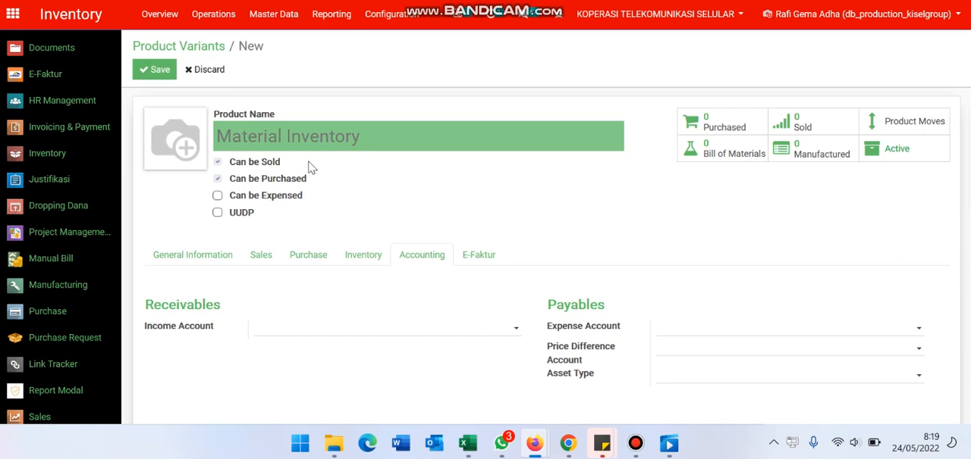
{"action": "left_click", "coordinate": [217, 162]}
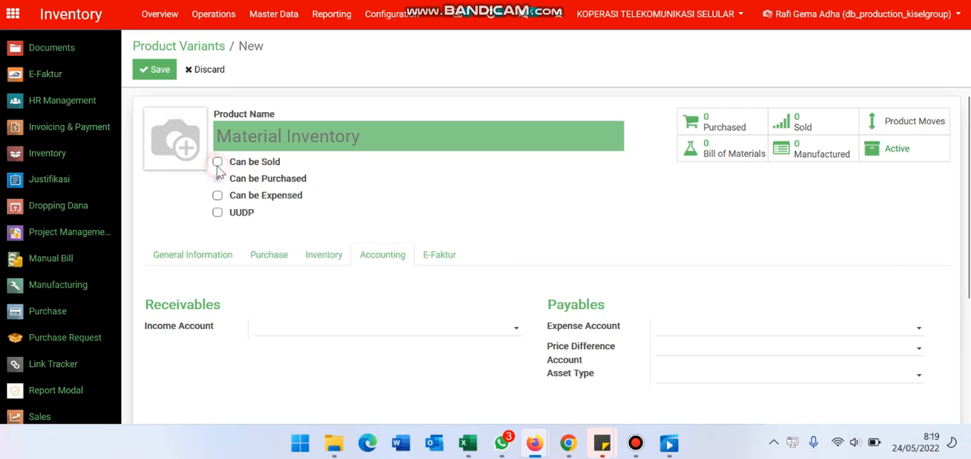
{"action": "left_click", "coordinate": [217, 178]}
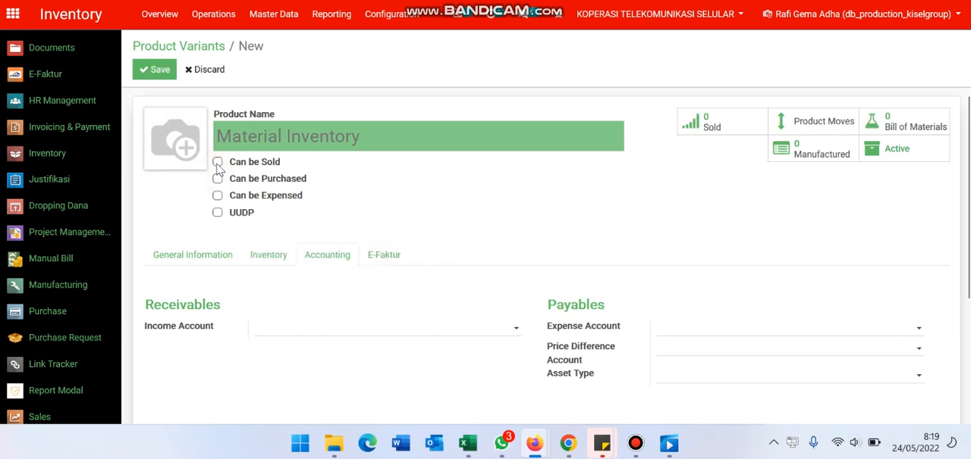
{"action": "left_click", "coordinate": [218, 163]}
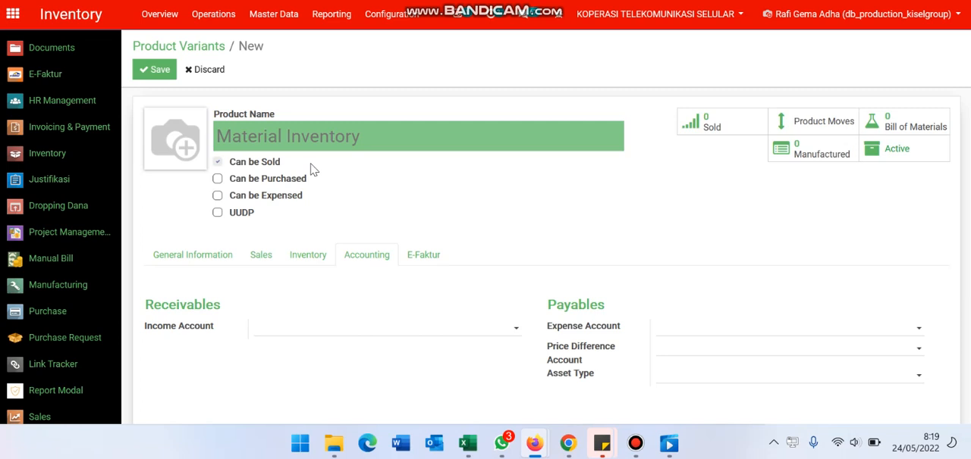
{"action": "left_click", "coordinate": [217, 179]}
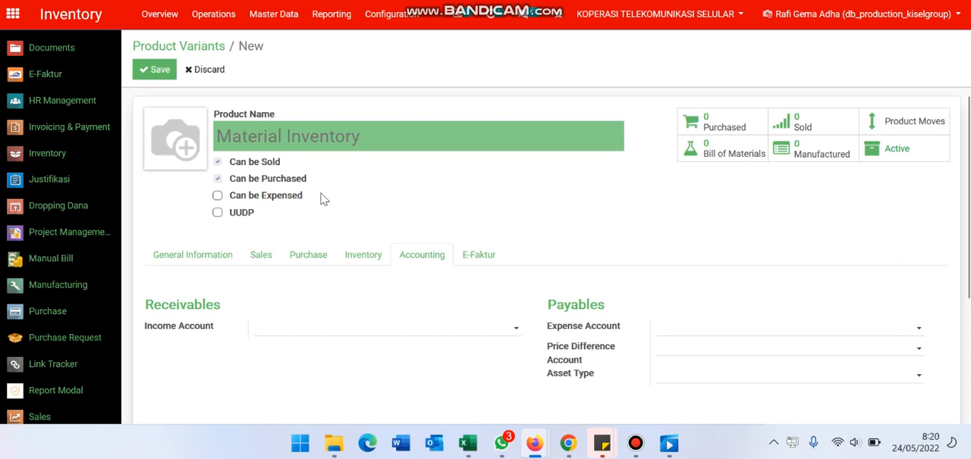
Step: Enable Can be Expensed for Material Inventory, look through the list of Odoo modules, and disable the option again
{"action": "left_click", "coordinate": [217, 196]}
{"action": "scroll", "coordinate": [60, 262], "scroll_direction": "down", "scroll_amount": 3}
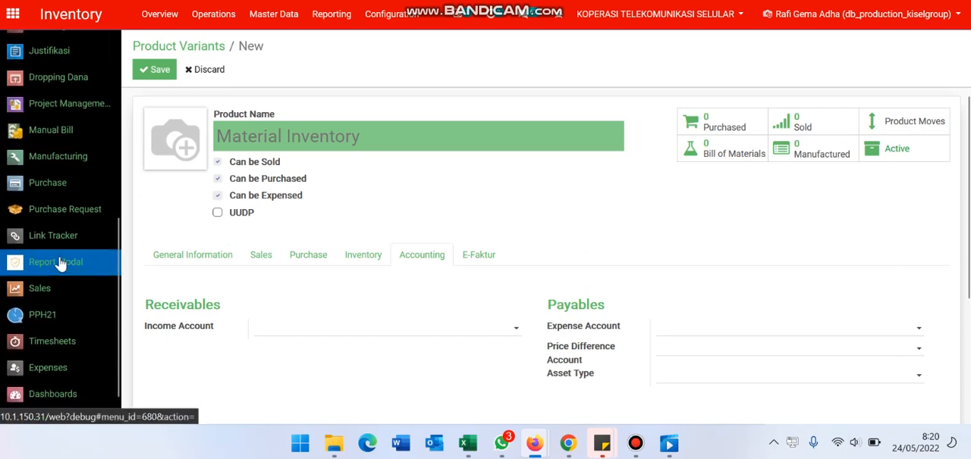
{"action": "scroll", "coordinate": [60, 262], "scroll_direction": "up", "scroll_amount": 3}
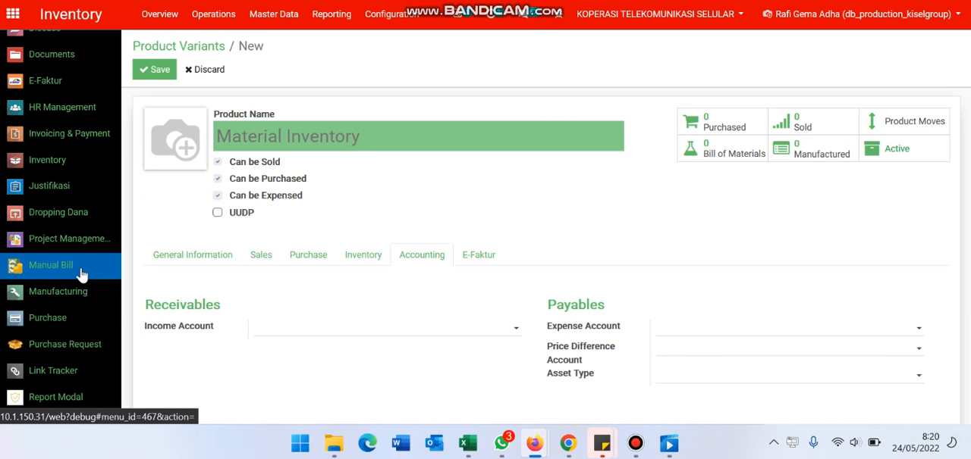
{"action": "left_click", "coordinate": [218, 197]}
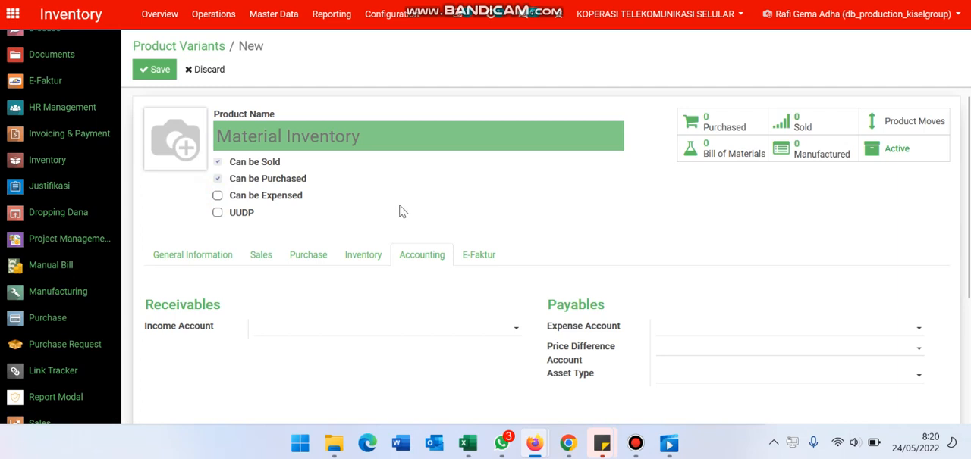
Step: Set Material Inventory's product type to Storable Product, and try the No Budget option before clearing it again
{"action": "left_click", "coordinate": [202, 256]}
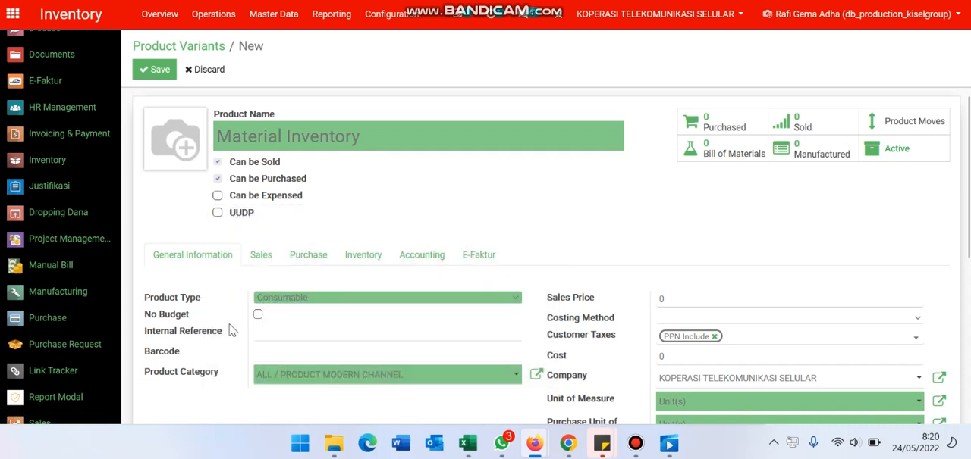
{"action": "left_click", "coordinate": [326, 302]}
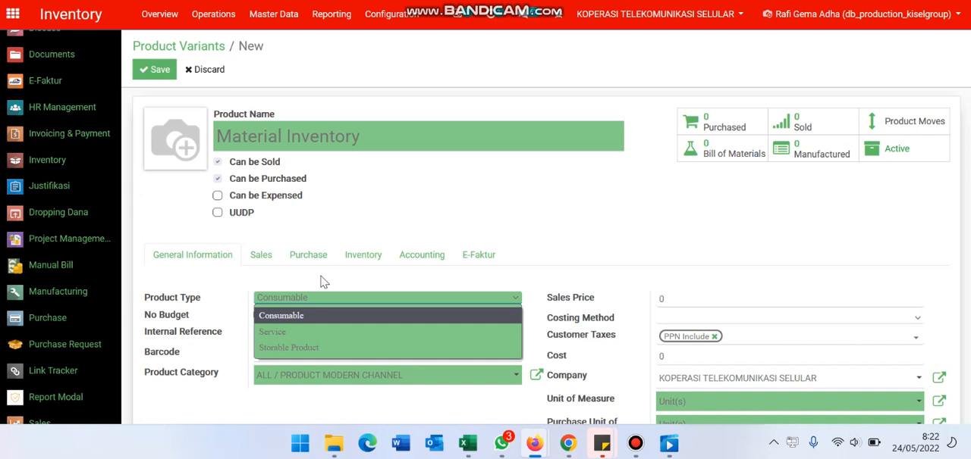
{"action": "left_click", "coordinate": [335, 347]}
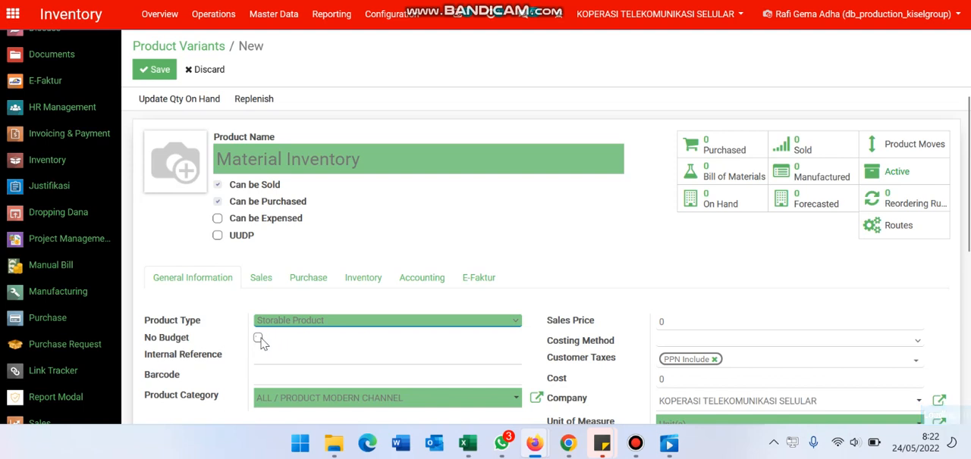
{"action": "left_click", "coordinate": [258, 339]}
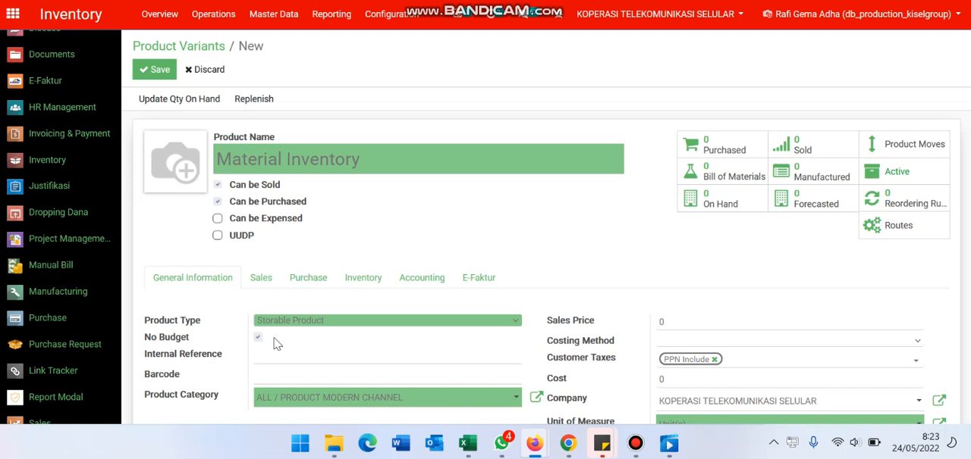
{"action": "left_click", "coordinate": [258, 338]}
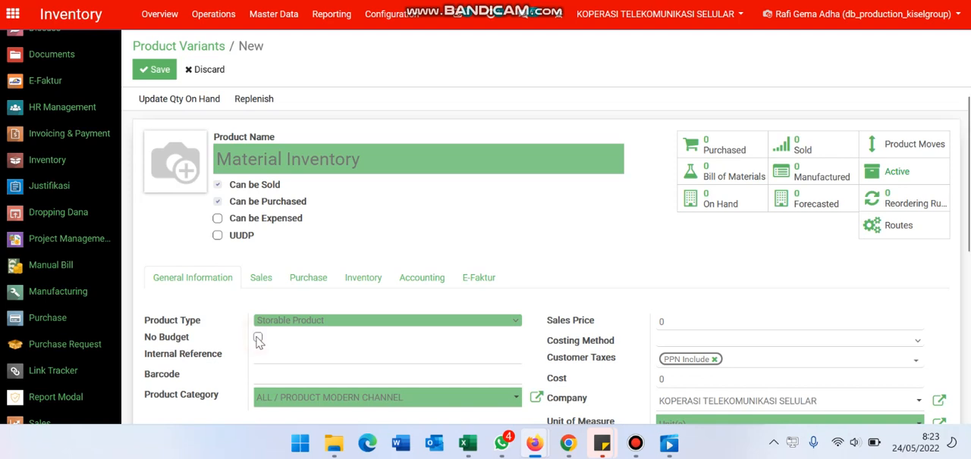